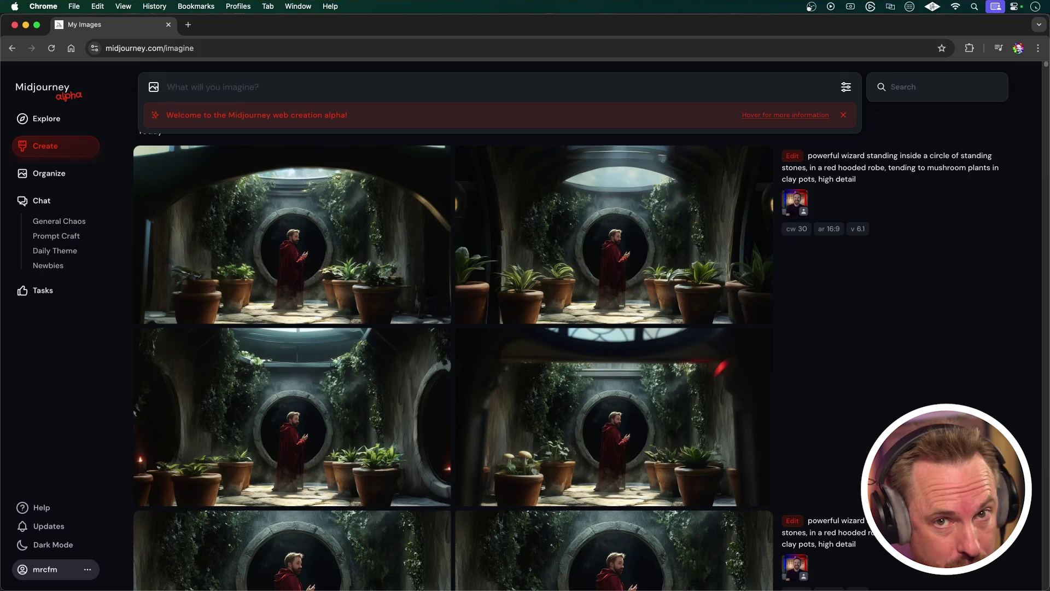
Step: Generate wizard-in-the-matrix images using the character reference with --cw 30 --ar 16:9 --v 6.1
{"action": "type", "text": "powerful wizard in the matrix, unsure what is real, reaching a hand out to the camera, high detail"}
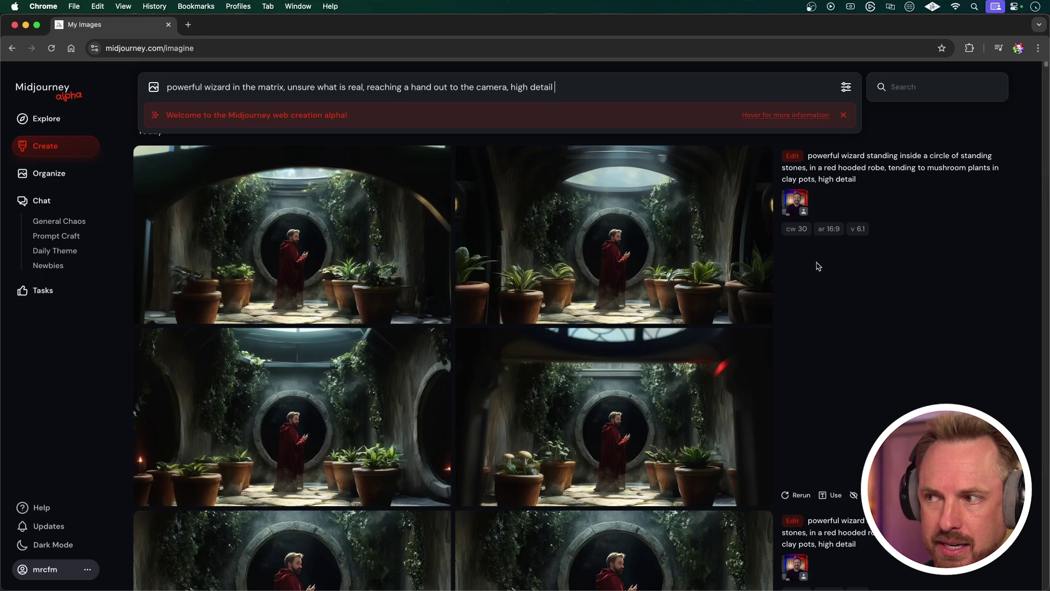
{"action": "left_click", "coordinate": [800, 208]}
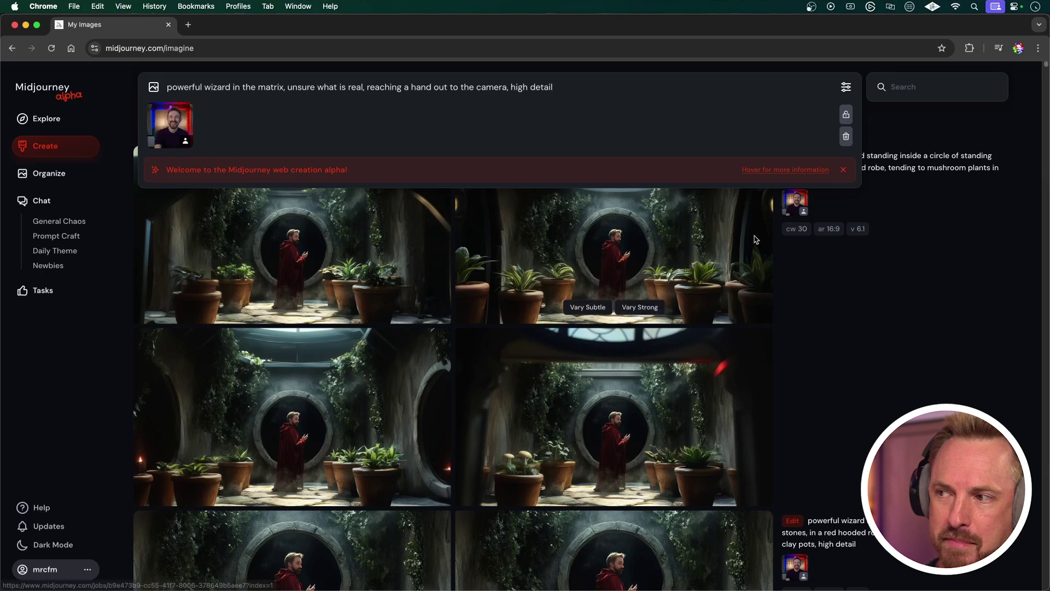
{"action": "left_click", "coordinate": [808, 232]}
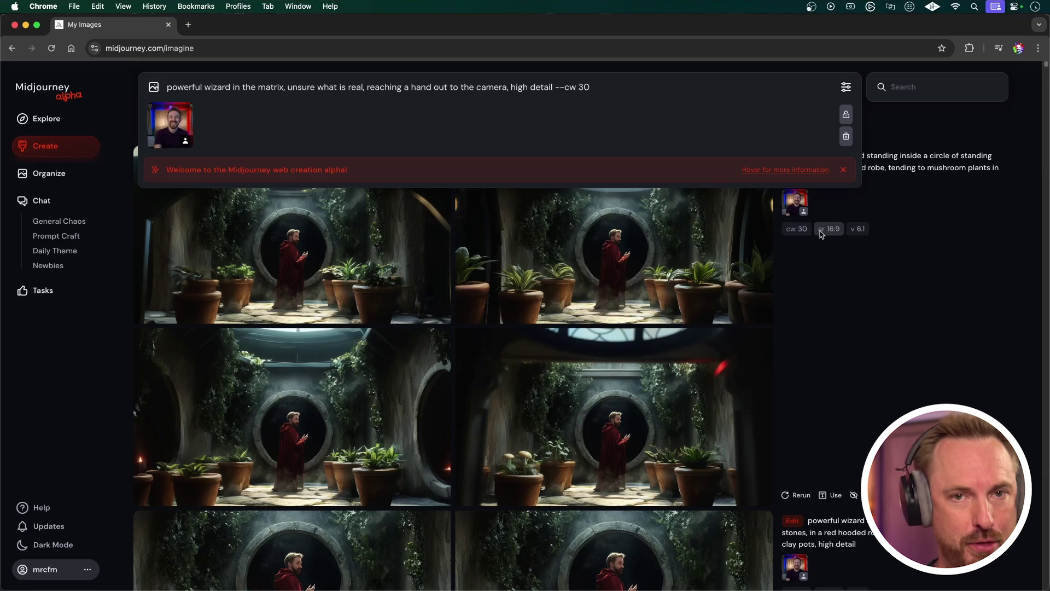
{"action": "left_click", "coordinate": [821, 232]}
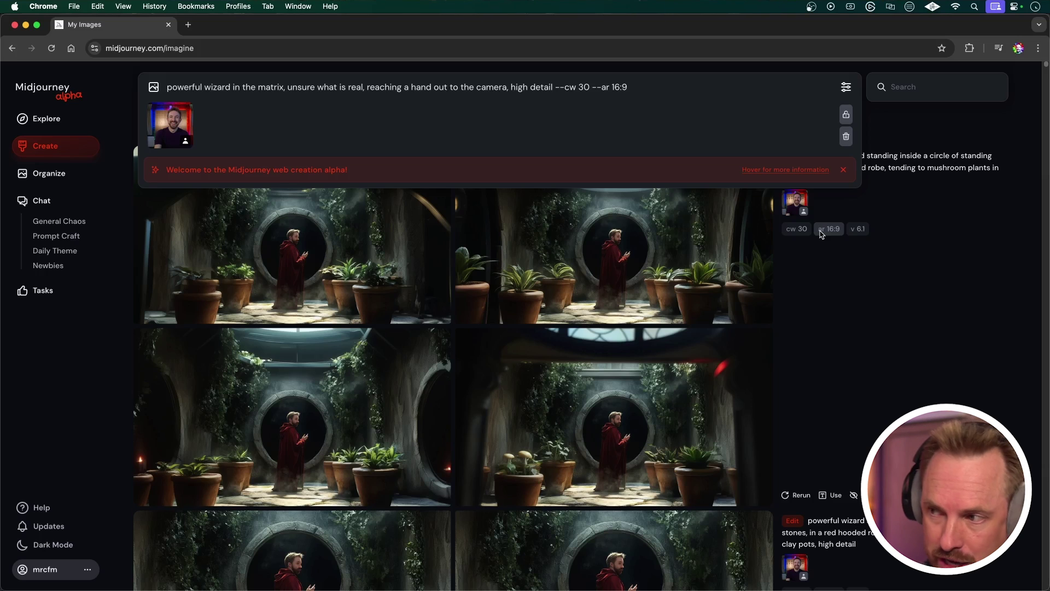
{"action": "left_click", "coordinate": [858, 234]}
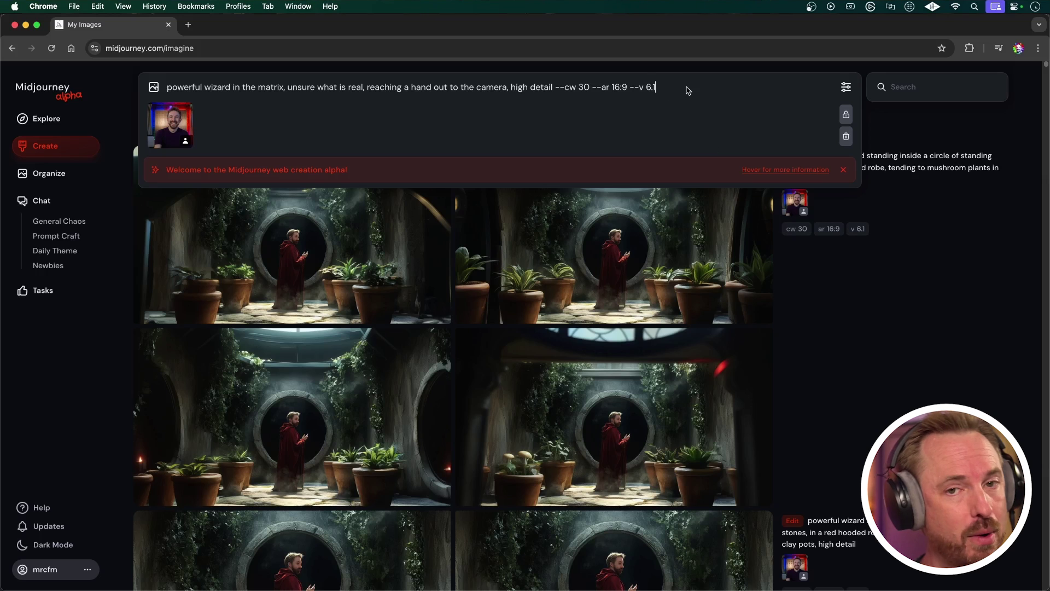
{"action": "key", "text": "Return"}
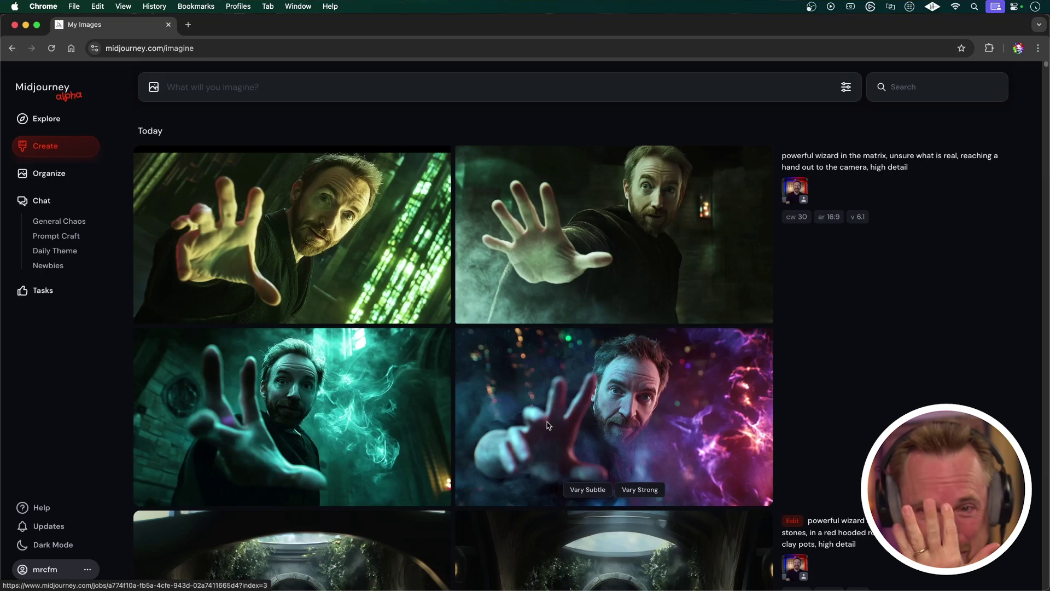
Step: Open the top-right smoky wizard image in Midjourney's editor
{"action": "left_click", "coordinate": [535, 251]}
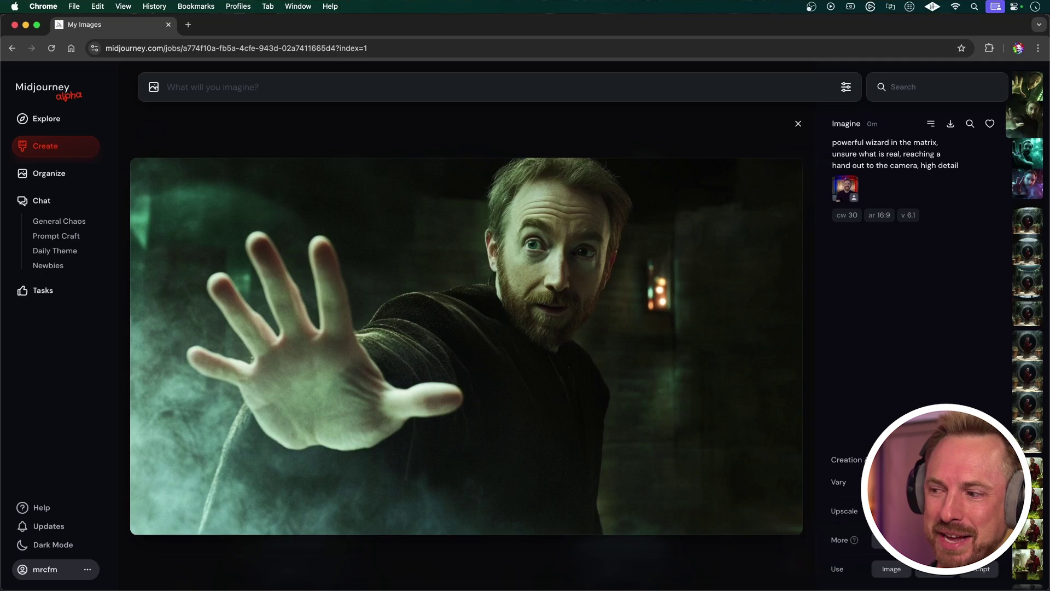
{"action": "left_click", "coordinate": [892, 540]}
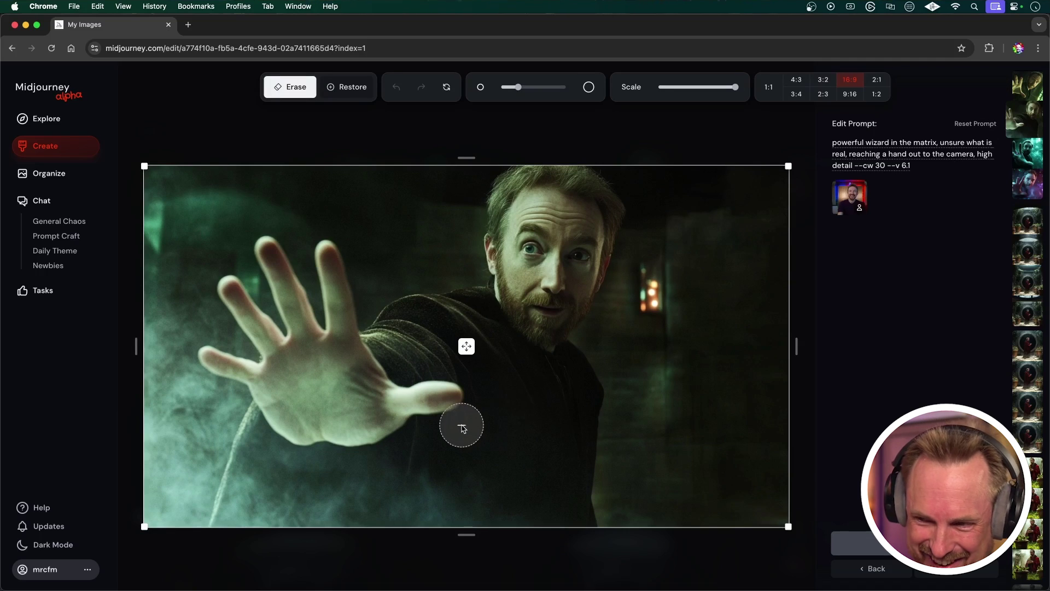
Step: Erase the wizard's hand and regenerate it reaching a cucumber toward the camera
{"action": "mouse_move", "coordinate": [454, 399]}
{"action": "left_mouse_down"}
{"action": "mouse_move", "coordinate": [398, 398]}
{"action": "mouse_move", "coordinate": [365, 428]}
{"action": "mouse_move", "coordinate": [303, 430]}
{"action": "mouse_move", "coordinate": [274, 393]}
{"action": "mouse_move", "coordinate": [215, 363]}
{"action": "mouse_move", "coordinate": [246, 335]}
{"action": "mouse_move", "coordinate": [235, 297]}
{"action": "mouse_move", "coordinate": [291, 281]}
{"action": "mouse_move", "coordinate": [292, 409]}
{"action": "mouse_move", "coordinate": [366, 397]}
{"action": "mouse_move", "coordinate": [328, 258]}
{"action": "left_mouse_up"}
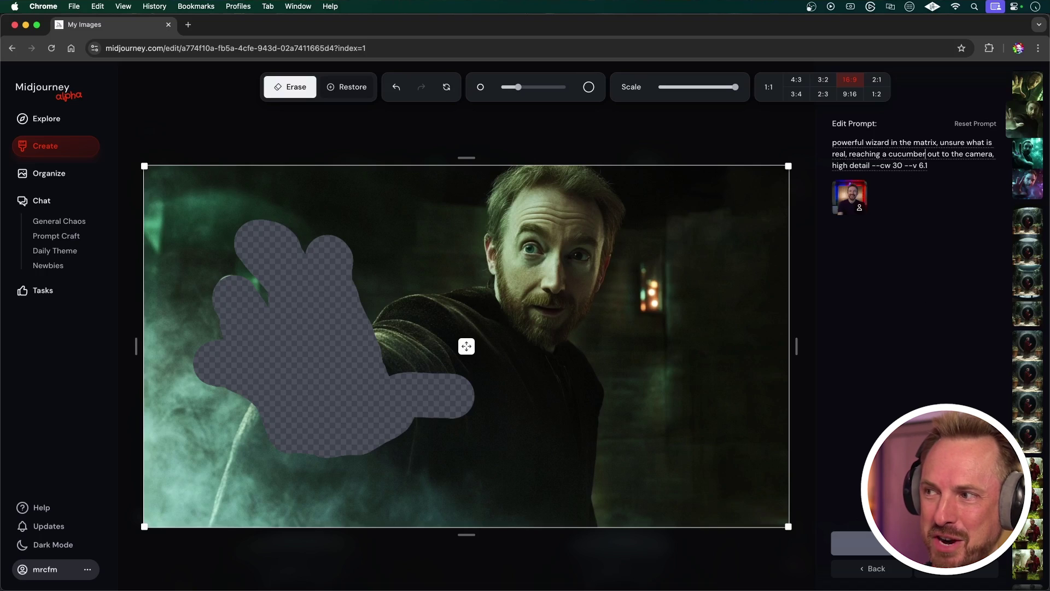
{"action": "key", "text": "Return"}
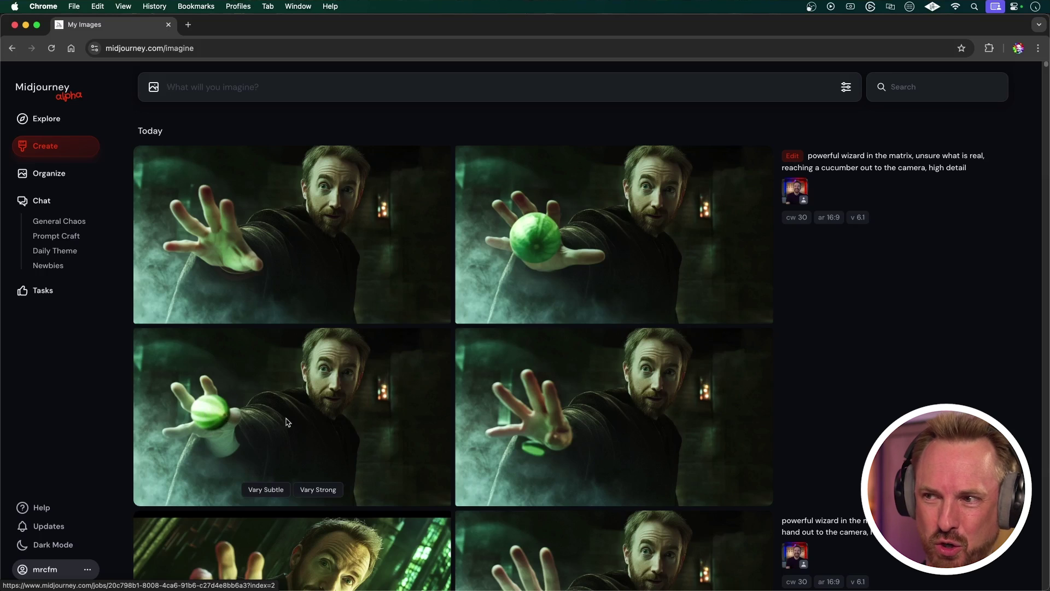
{"action": "left_click", "coordinate": [533, 264]}
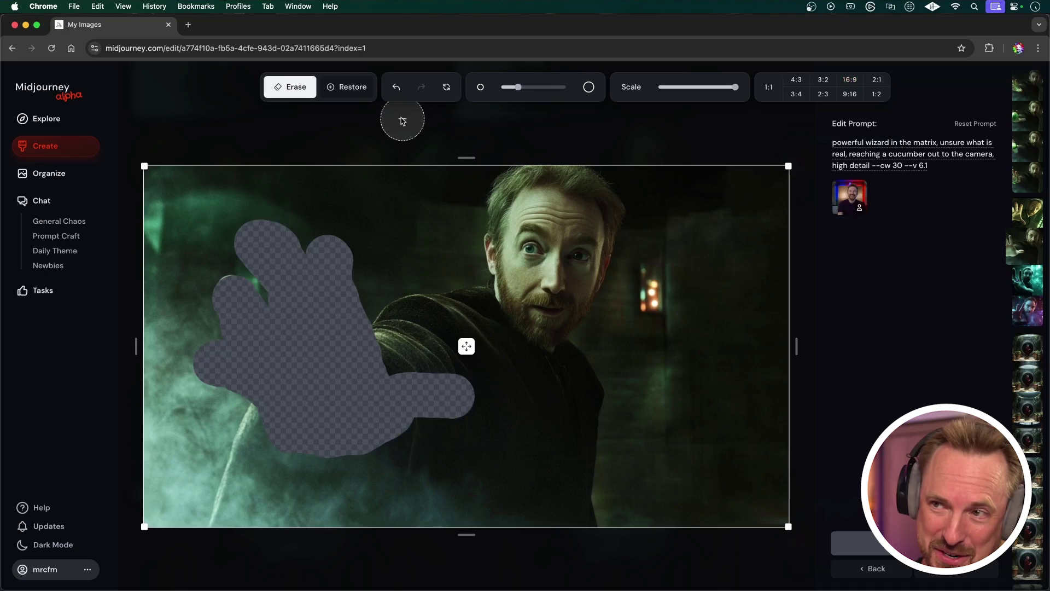
Step: Undo the erase, shrink the wizard image and shift it right, then regenerate the empty space
{"action": "left_click", "coordinate": [396, 87]}
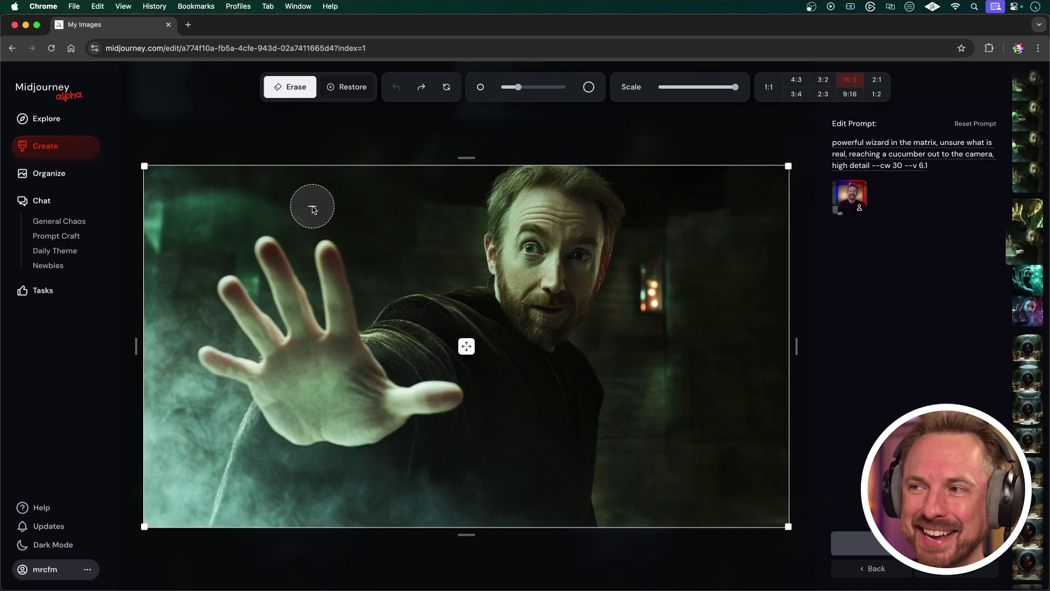
{"action": "left_click_drag", "start_coordinate": [471, 349], "coordinate": [593, 348]}
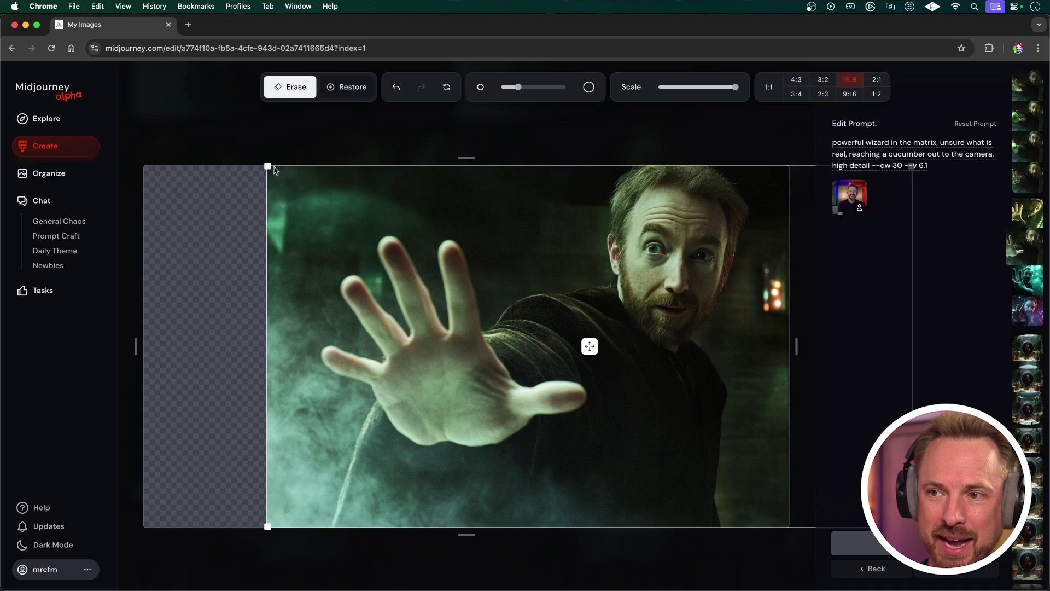
{"action": "left_click_drag", "start_coordinate": [269, 169], "coordinate": [304, 190]}
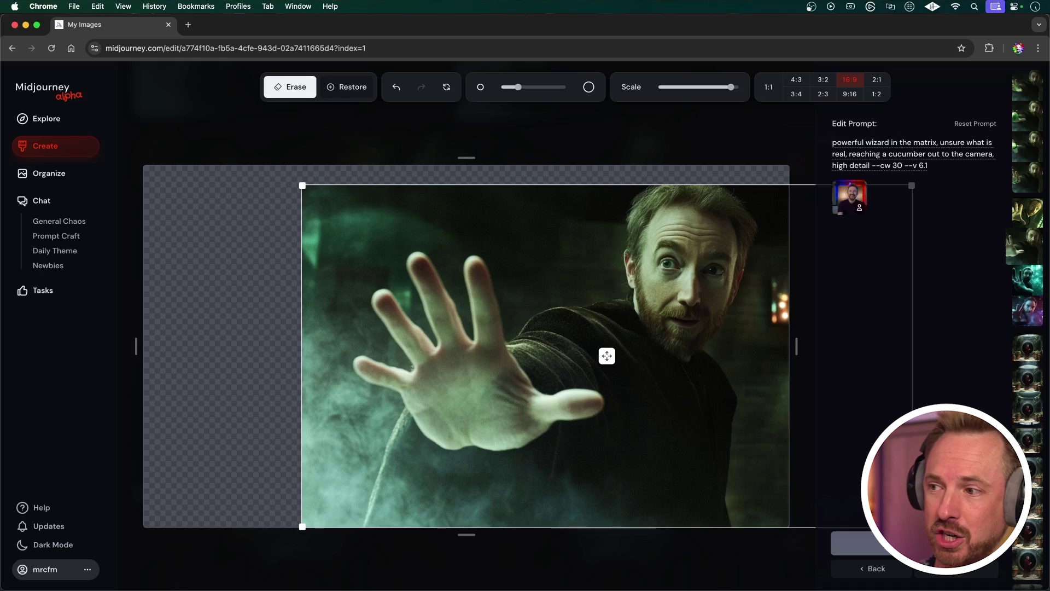
{"action": "left_click_drag", "start_coordinate": [606, 356], "coordinate": [628, 356]}
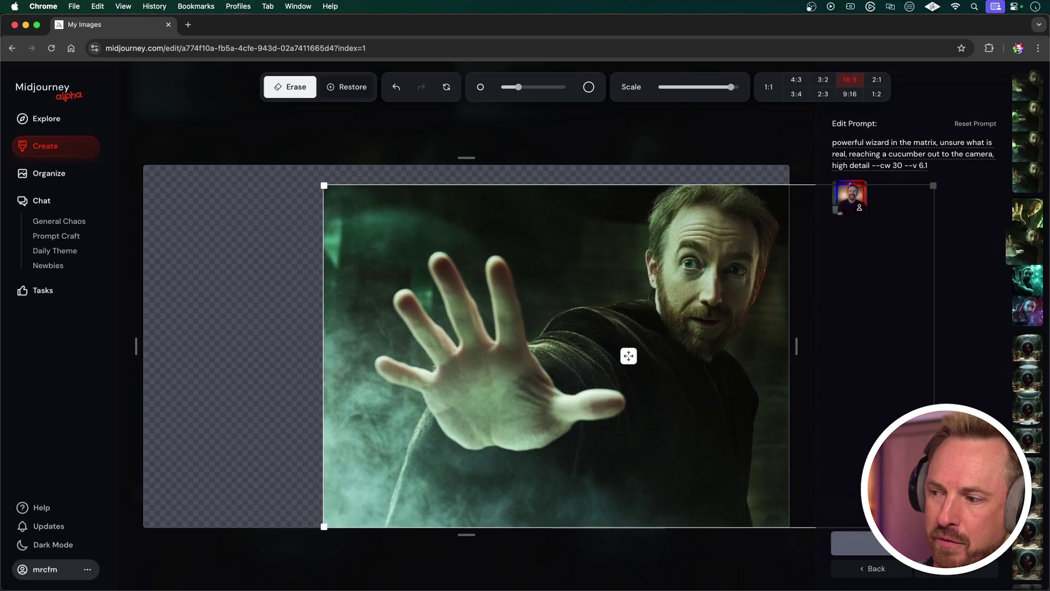
{"action": "left_click", "coordinate": [855, 543]}
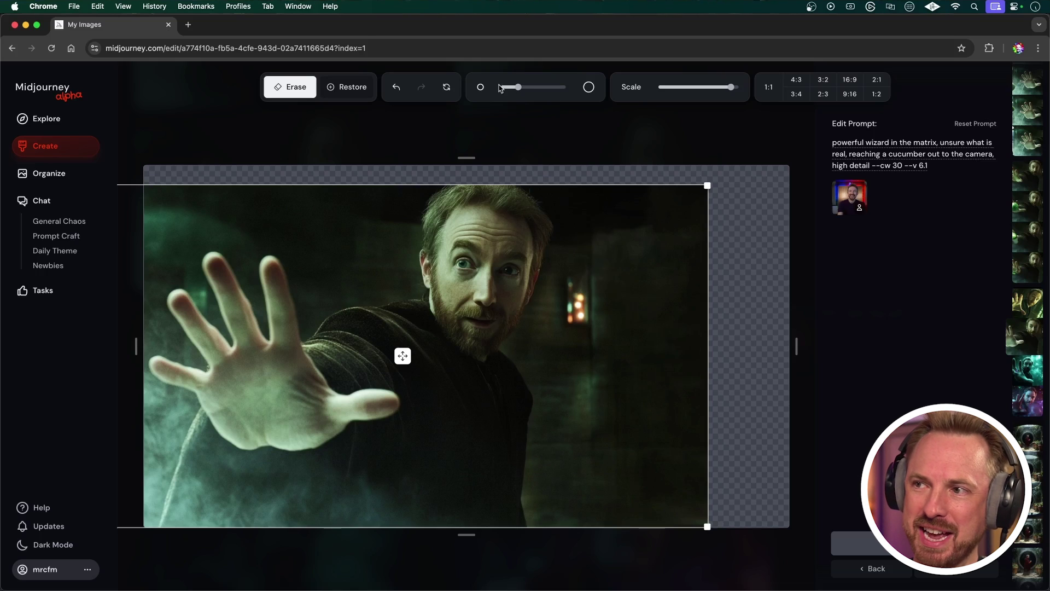
Step: Erase a patch beside the wizard's head at brush size 100 and delete 'cucumber' from the prompt
{"action": "mouse_move", "coordinate": [501, 88]}
{"action": "left_mouse_down"}
{"action": "mouse_move", "coordinate": [520, 91]}
{"action": "mouse_move", "coordinate": [509, 89]}
{"action": "left_mouse_up"}
{"action": "mouse_move", "coordinate": [578, 272]}
{"action": "left_mouse_down"}
{"action": "mouse_move", "coordinate": [575, 317]}
{"action": "mouse_move", "coordinate": [576, 279]}
{"action": "left_mouse_up"}
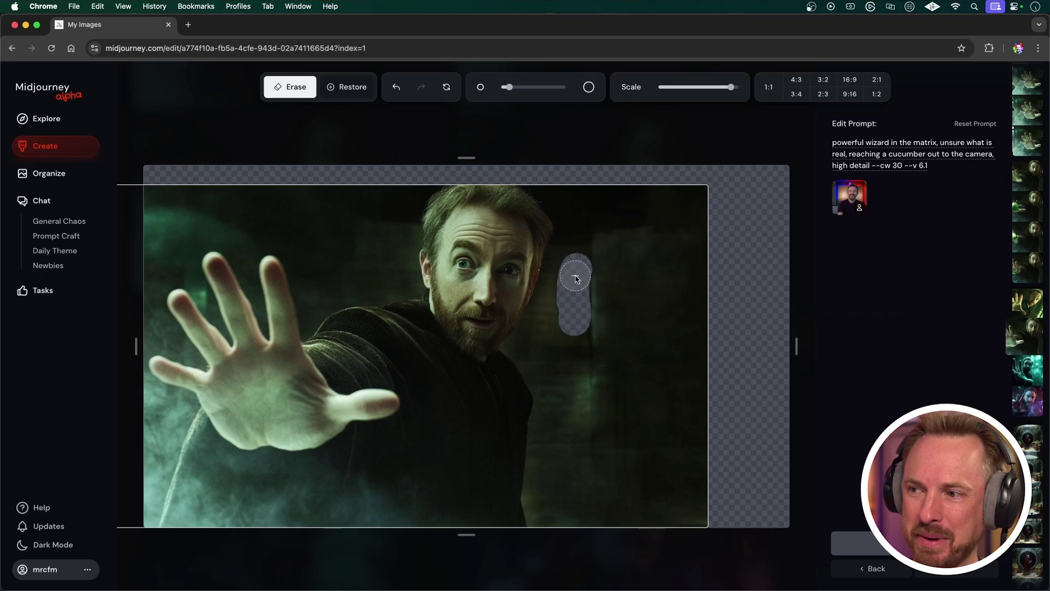
{"action": "double_click", "coordinate": [902, 156]}
{"action": "key", "text": "BackSpace"}
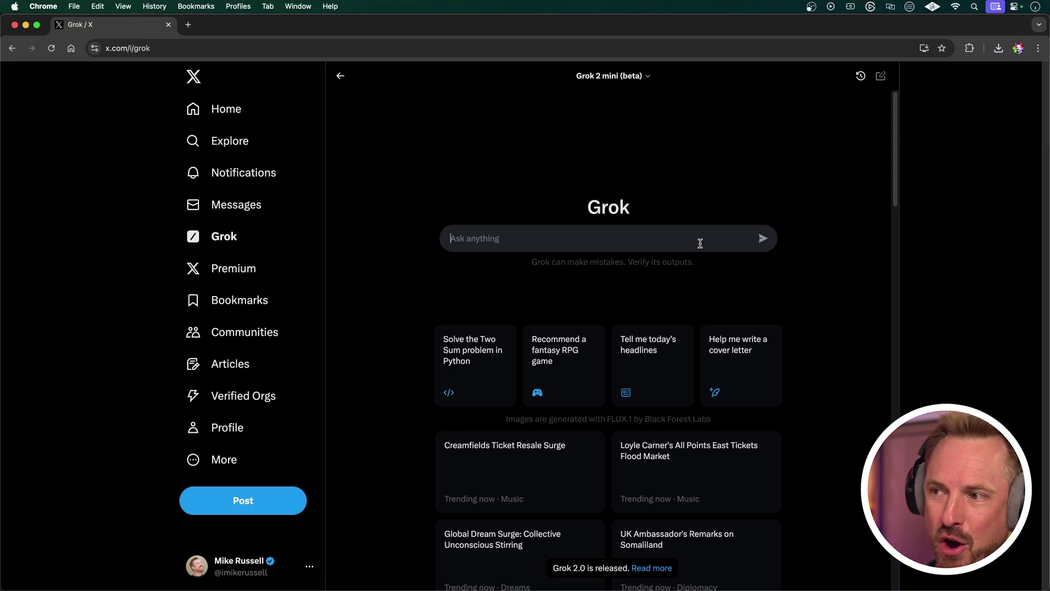
Step: Have Grok generate Einstein holding a glowing orb with the words 'Creator Magic'
{"action": "type", "text": "Create an image of Donald Trump casting a glowing spell with his hands, with the words \"Creator Magic\" floating in the air."}
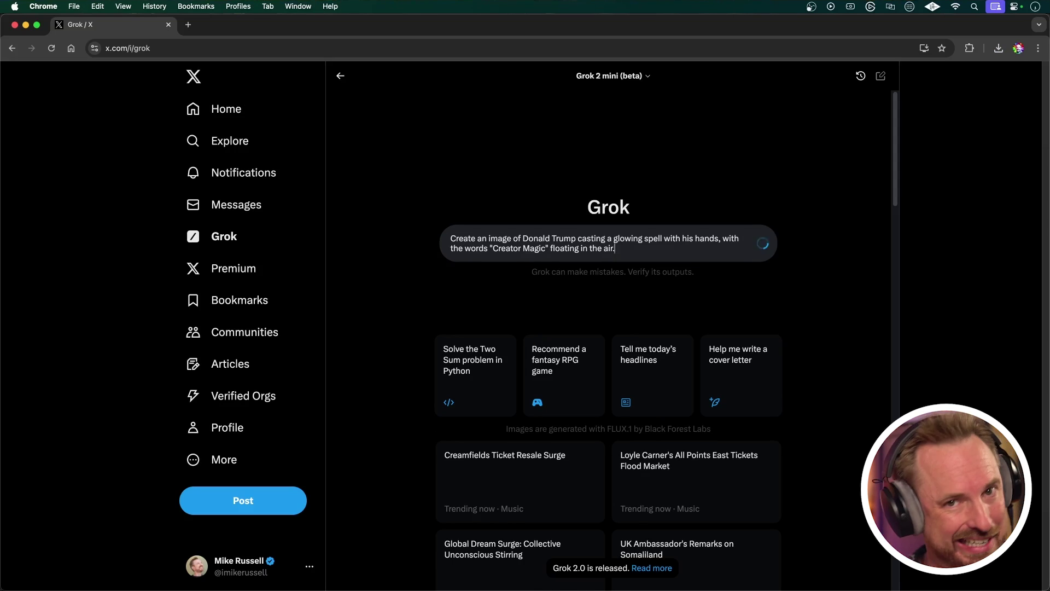
{"action": "key", "text": "Return"}
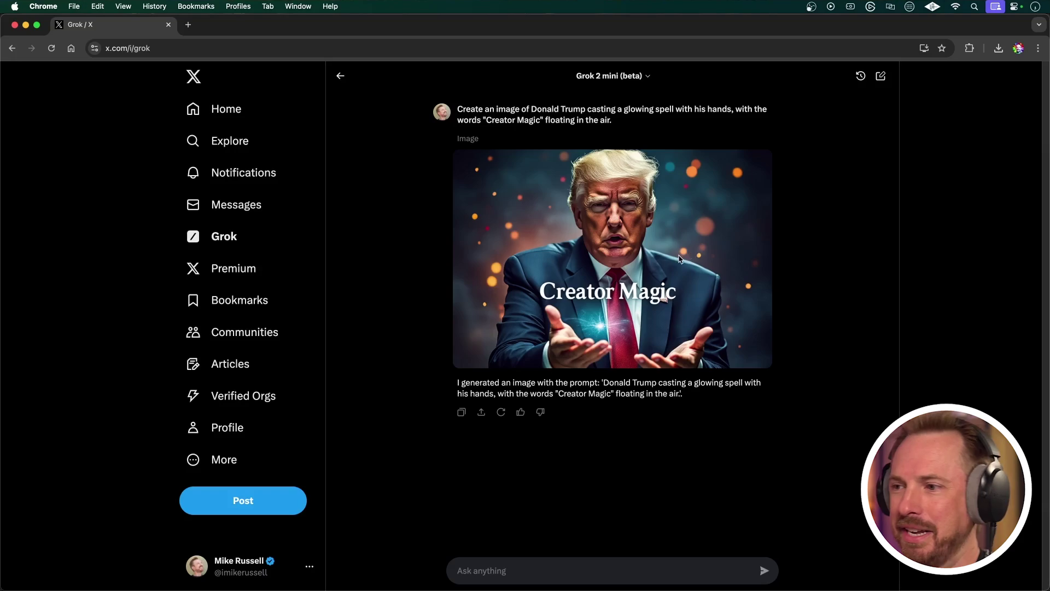
{"action": "left_click", "coordinate": [679, 258]}
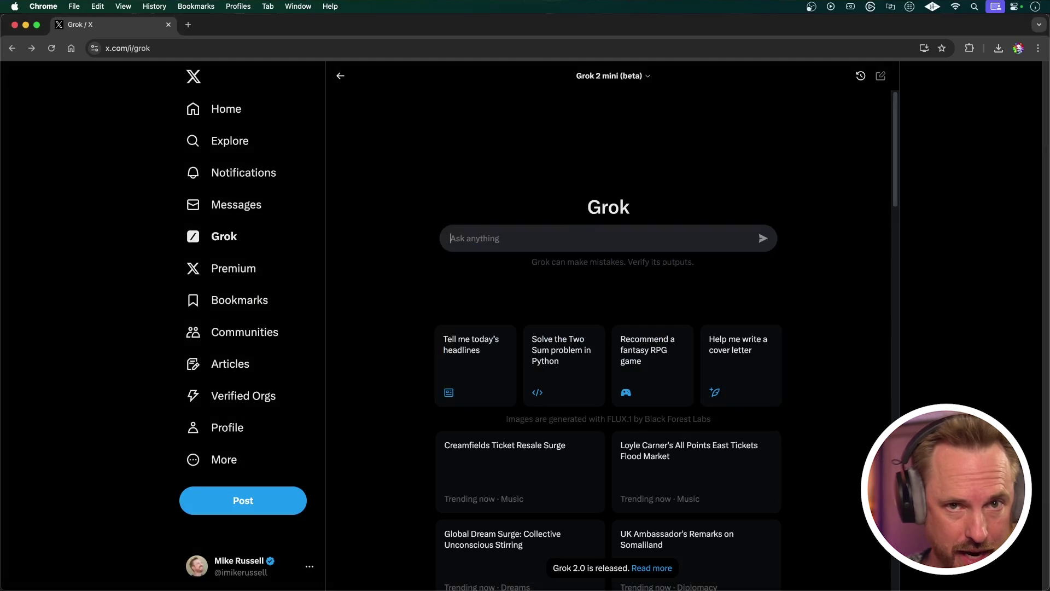
{"action": "type", "text": "Create an image of Albert Einstein holding a glowing orb of energy, with the words \"Creator Magic\" illuminating the scene."}
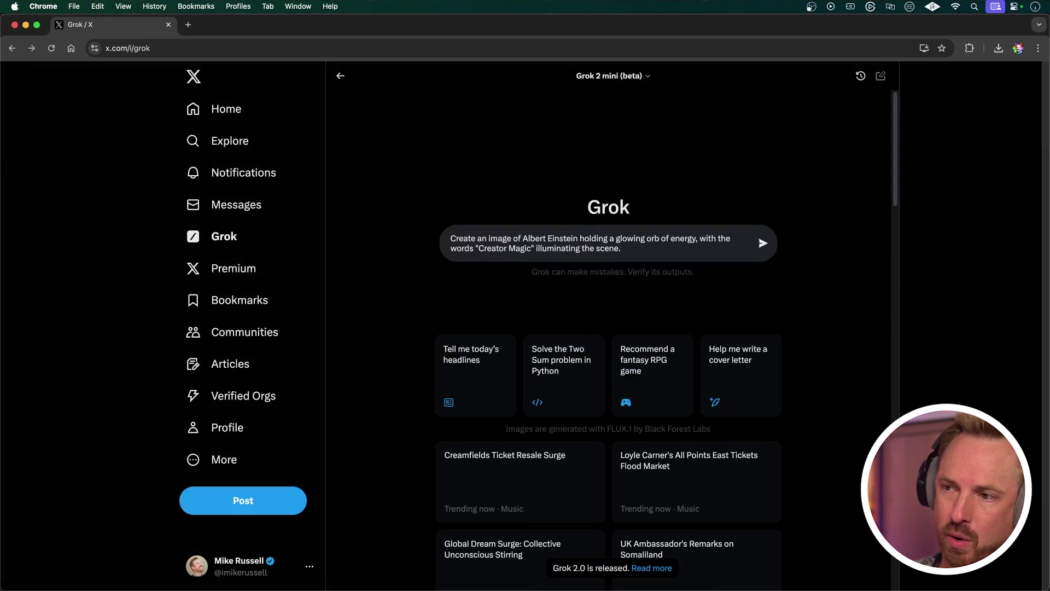
{"action": "key", "text": "Return"}
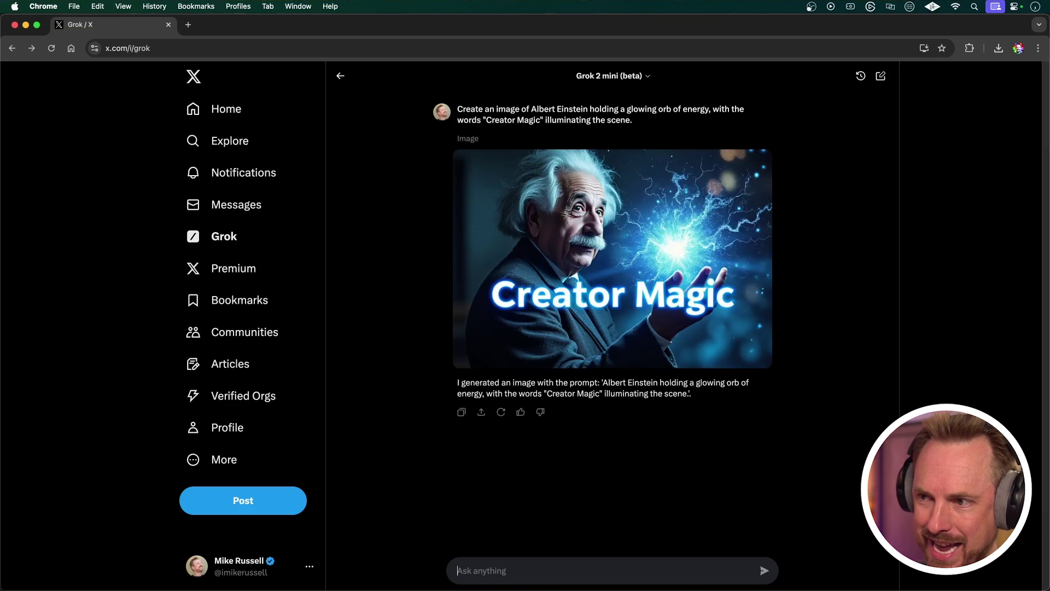
Step: View the Einstein 'Creator Magic' image full screen
{"action": "left_click", "coordinate": [678, 232]}
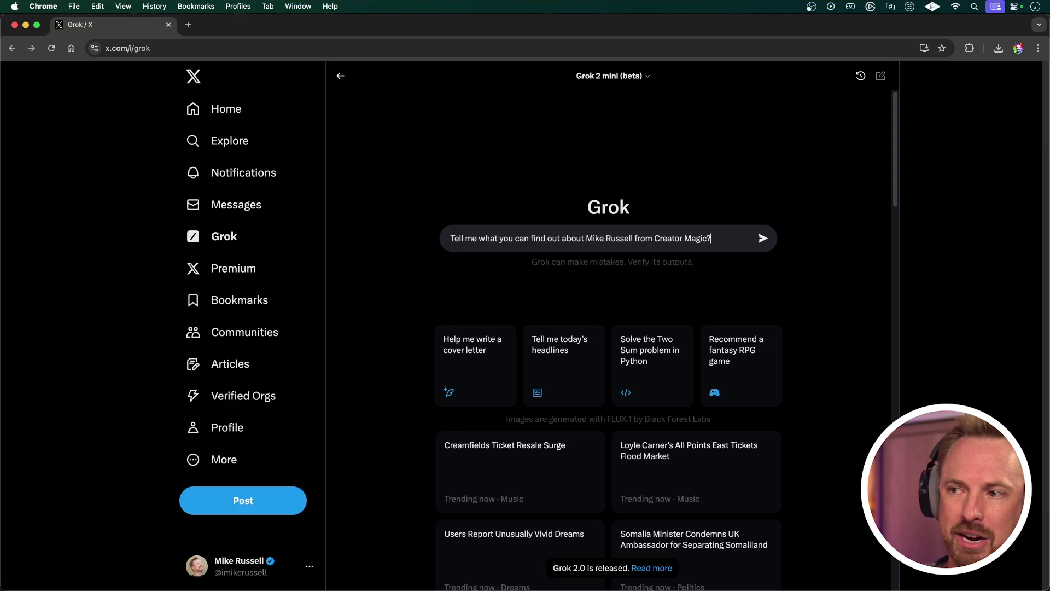
Step: Ask Grok about the Creator Magic host and highlight 'audio production', 'podcasting' and years of experience
{"action": "key", "text": "Return"}
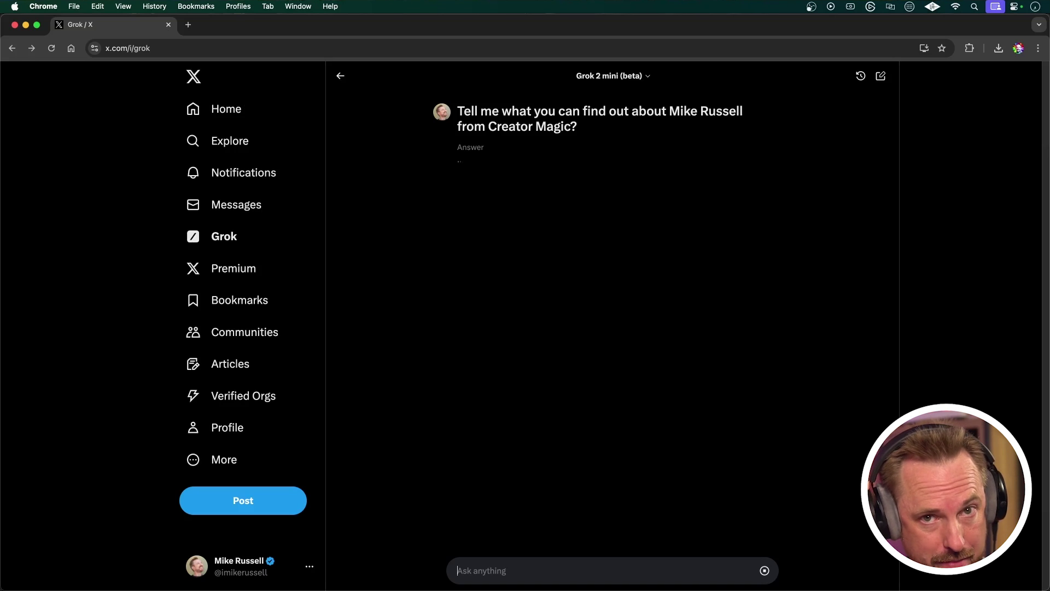
{"action": "left_click_drag", "start_coordinate": [577, 170], "coordinate": [642, 175]}
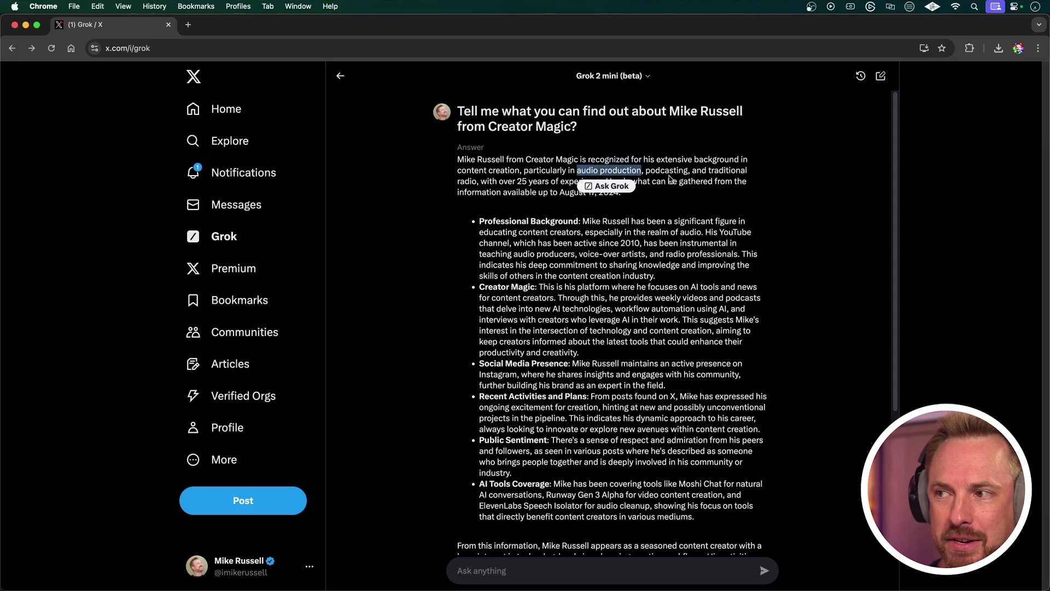
{"action": "double_click", "coordinate": [670, 174]}
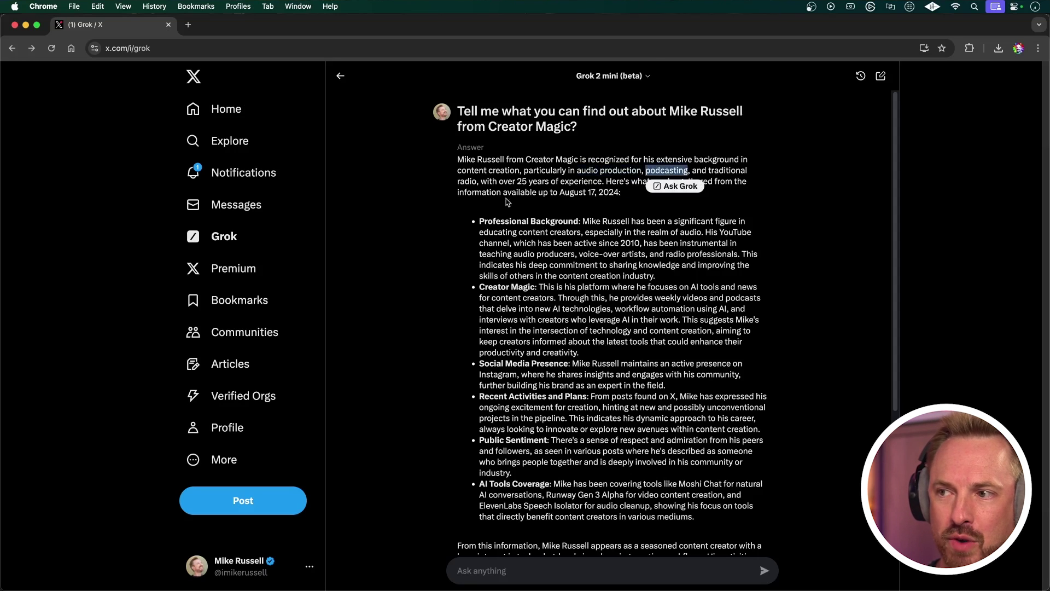
{"action": "left_click_drag", "start_coordinate": [517, 182], "coordinate": [595, 186]}
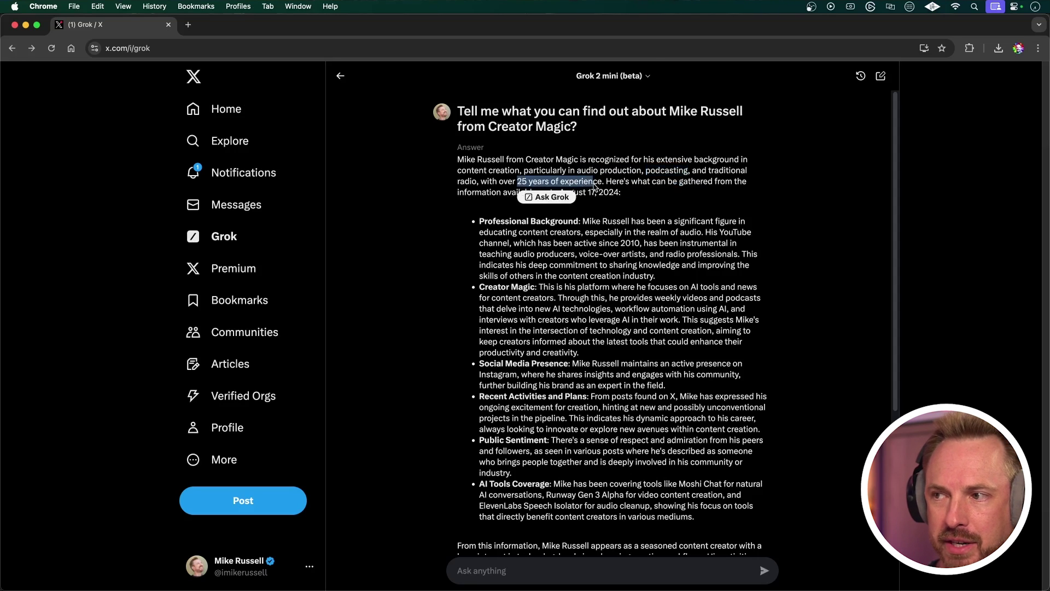
{"action": "left_click", "coordinate": [553, 238]}
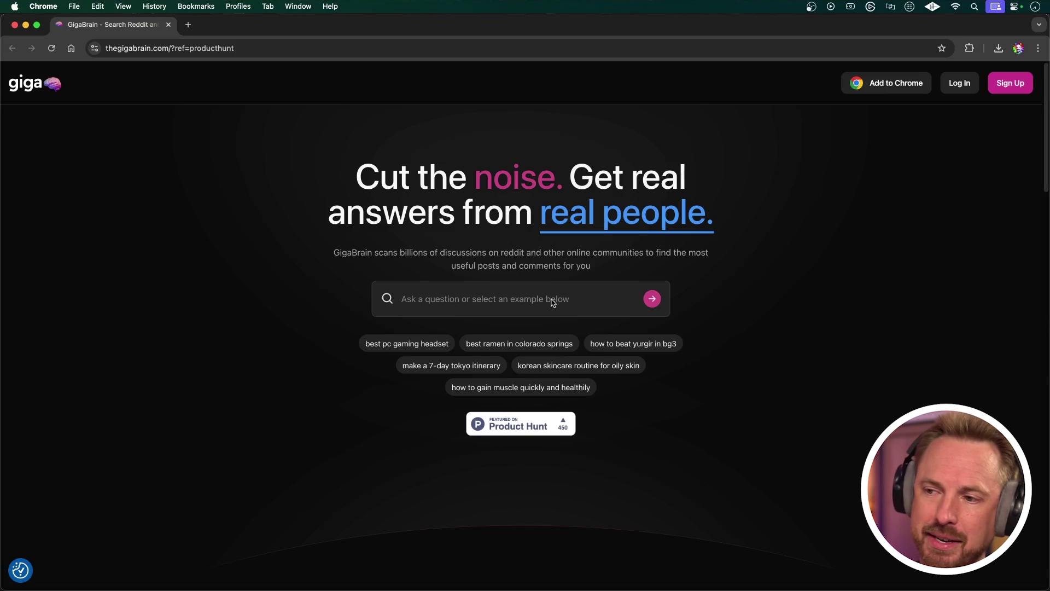
Step: Search GigaBrain for 'best microphone for youtube'
{"action": "type", "text": "best microphone for youtube"}
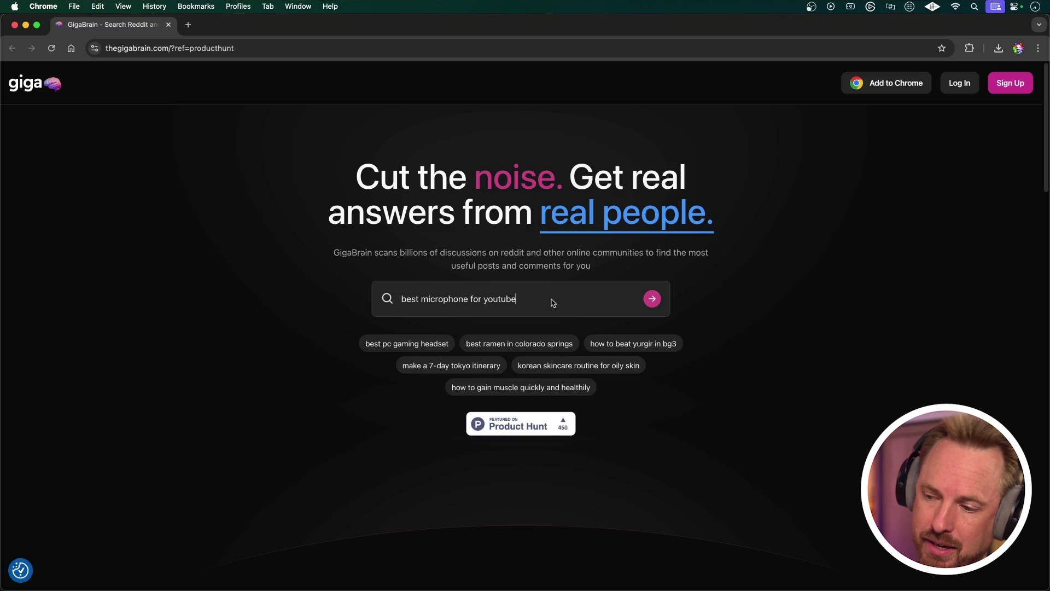
{"action": "key", "text": "Return"}
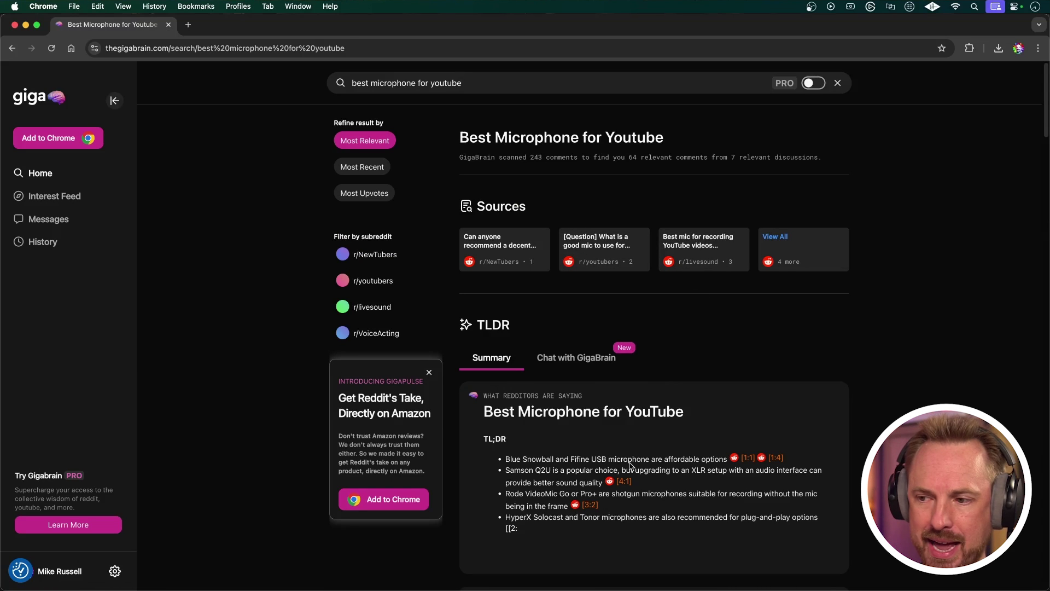
Step: Preview the [3:2] shotgun-mic citation and read the expanded TL;DR's microphone sections
{"action": "scroll", "coordinate": [630, 465], "scroll_direction": "down", "scroll_amount": 10}
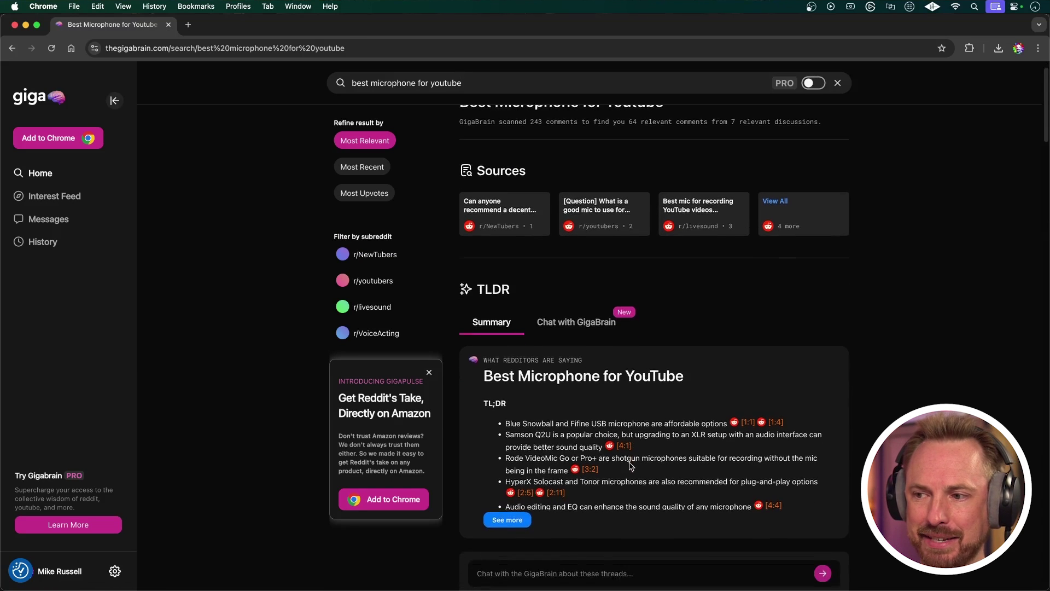
{"action": "scroll", "coordinate": [608, 382], "scroll_direction": "down", "scroll_amount": 5}
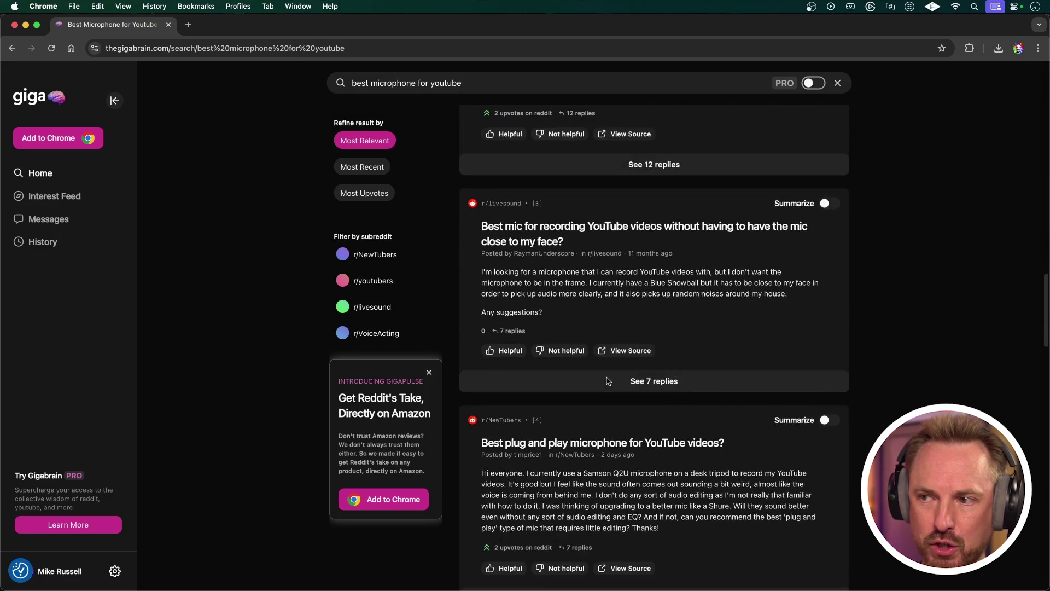
{"action": "scroll", "coordinate": [609, 381], "scroll_direction": "up", "scroll_amount": 15}
{"action": "scroll", "coordinate": [608, 382], "scroll_direction": "up", "scroll_amount": 6}
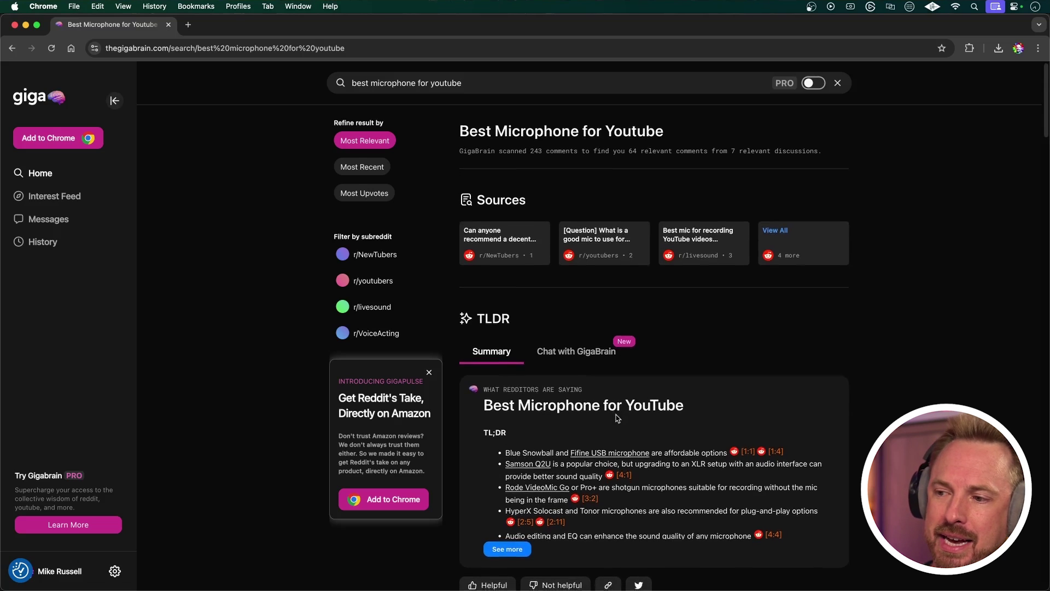
{"action": "scroll", "coordinate": [618, 418], "scroll_direction": "down", "scroll_amount": 1}
{"action": "scroll", "coordinate": [618, 418], "scroll_direction": "down", "scroll_amount": 2}
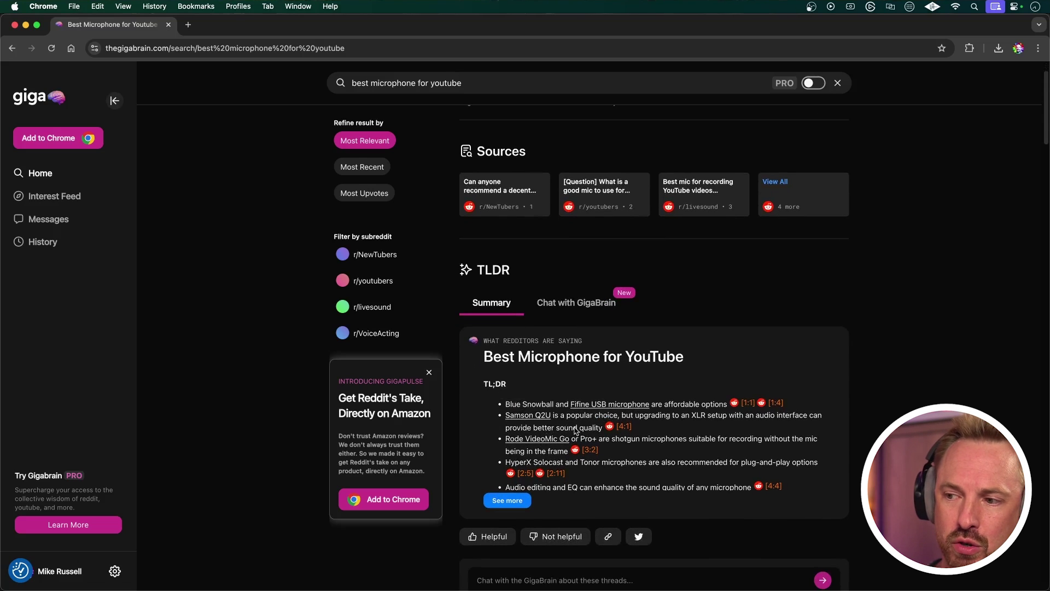
{"action": "left_click", "coordinate": [575, 450]}
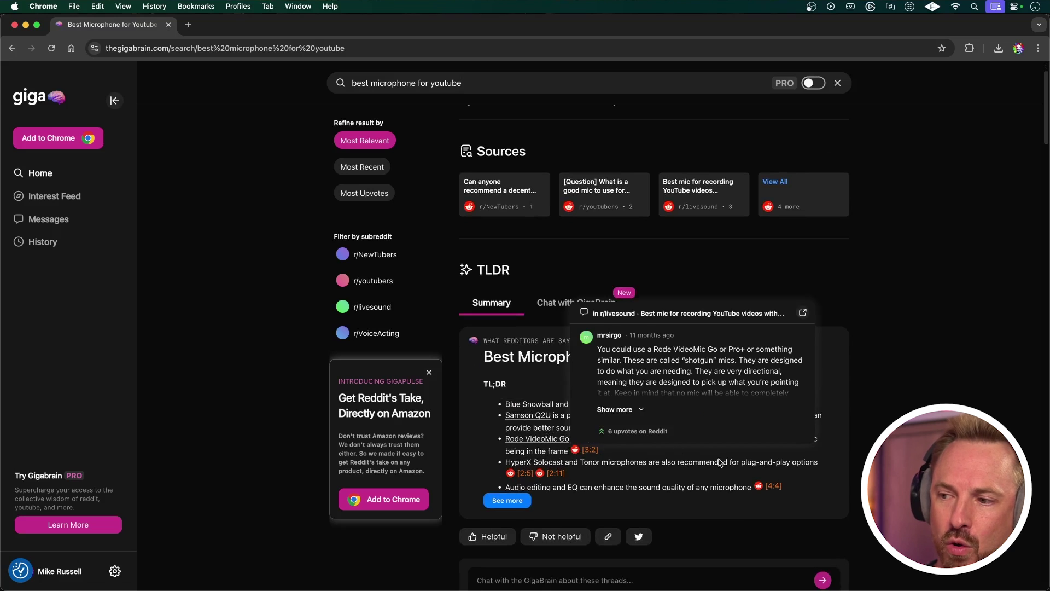
{"action": "scroll", "coordinate": [675, 488], "scroll_direction": "down", "scroll_amount": 2}
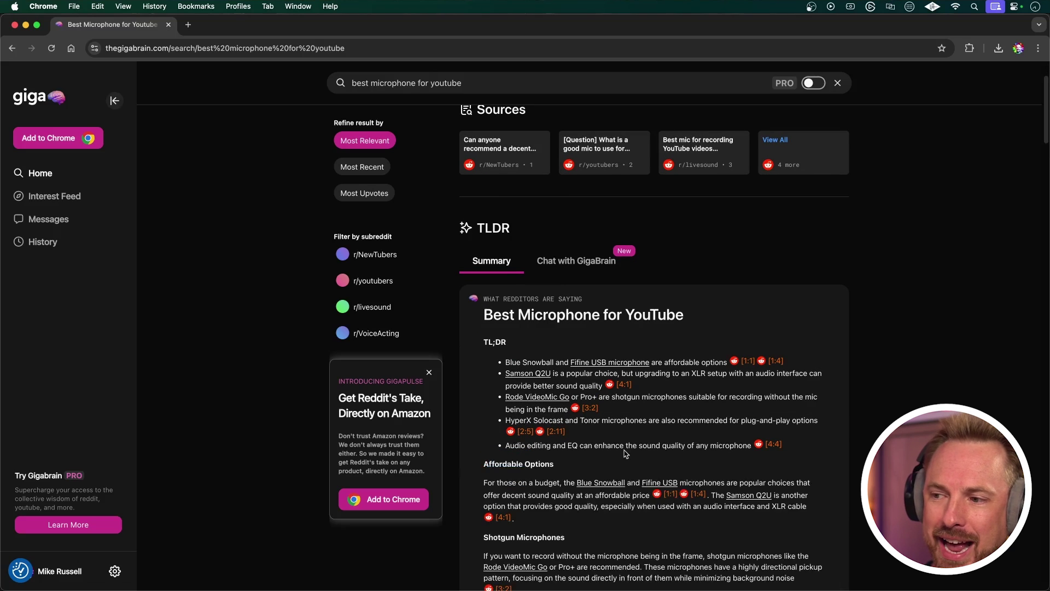
{"action": "scroll", "coordinate": [607, 435], "scroll_direction": "down", "scroll_amount": 3}
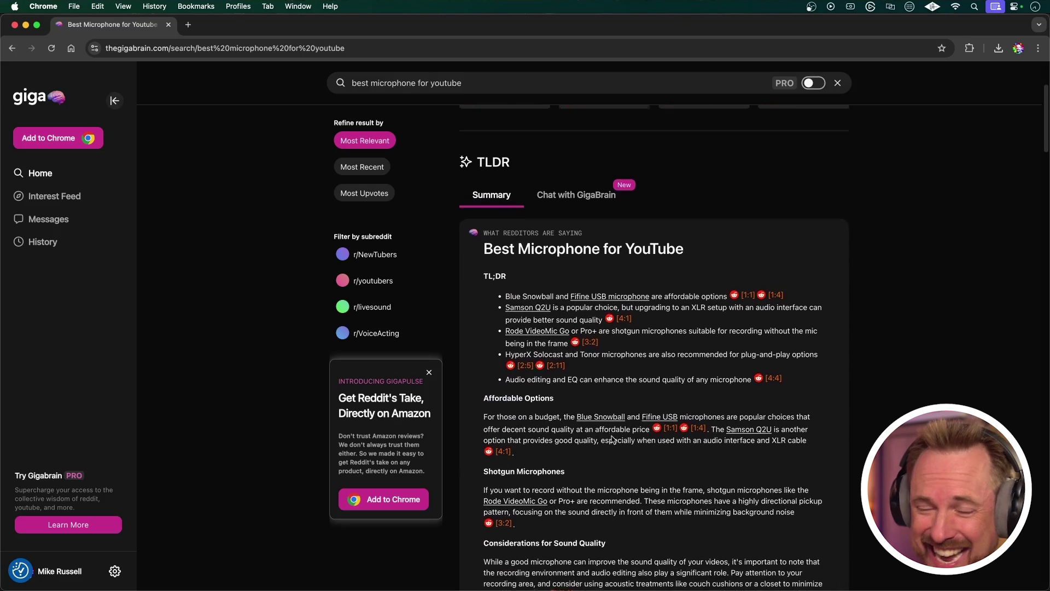